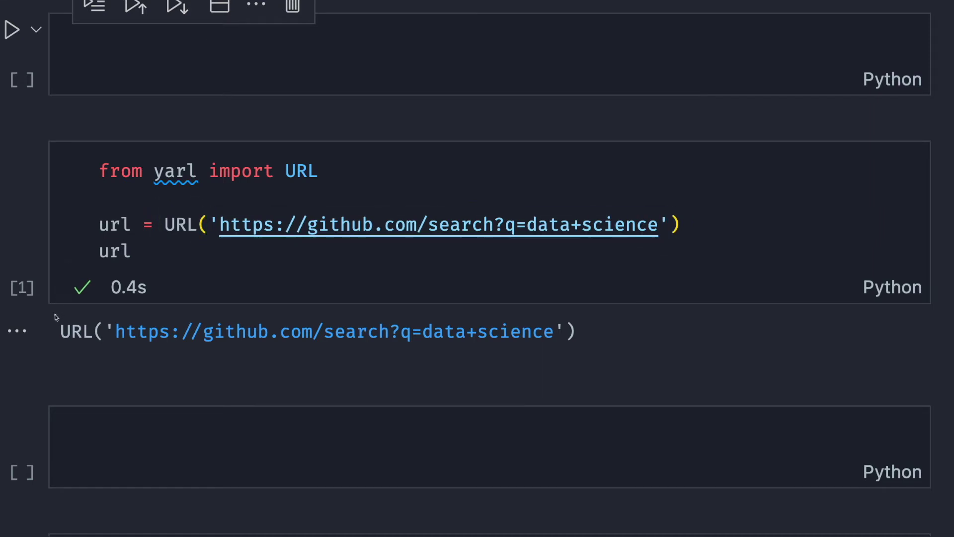
Highlight the displayed URL object output and move to the empty cell below.
drag(75, 319, 582, 352)
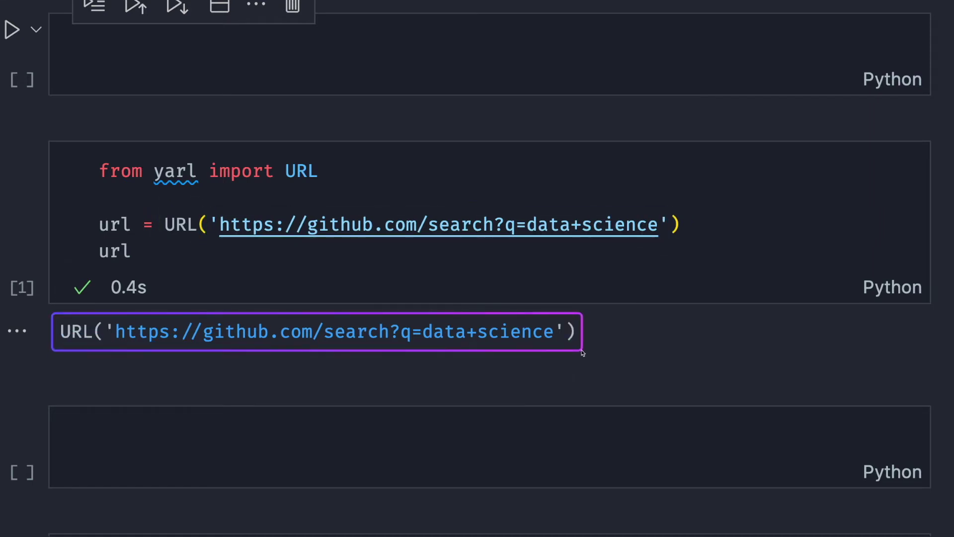
click(609, 439)
scroll(609, 439, down, 2)
text(p)
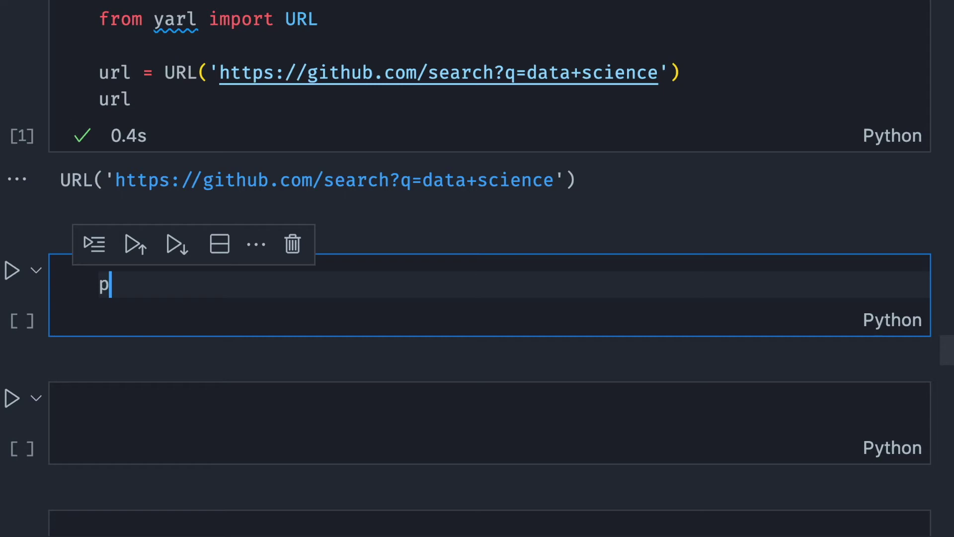
text(rint(url.host)
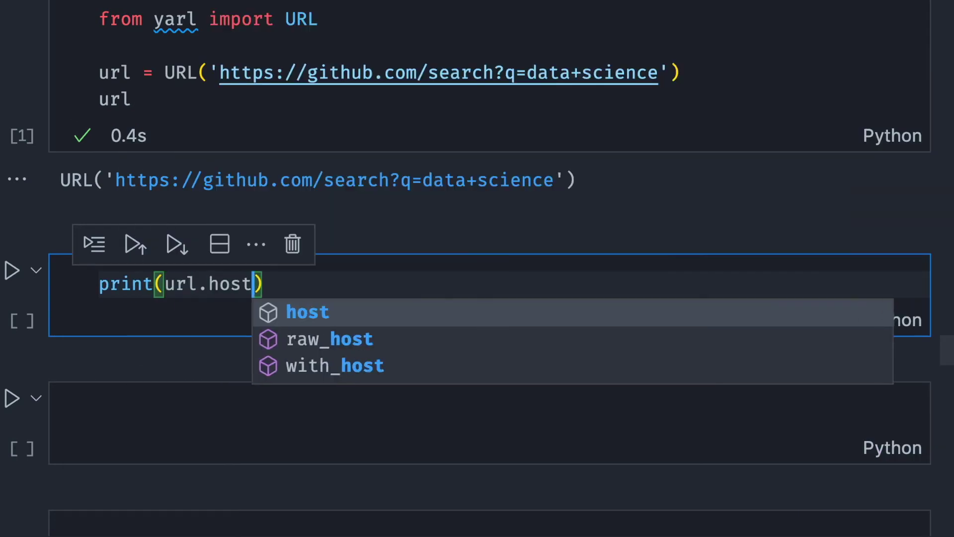
Print url.host, then swap in url.path and rerun the cell.
key(Escape)
key(shift+Return)
click(347, 296)
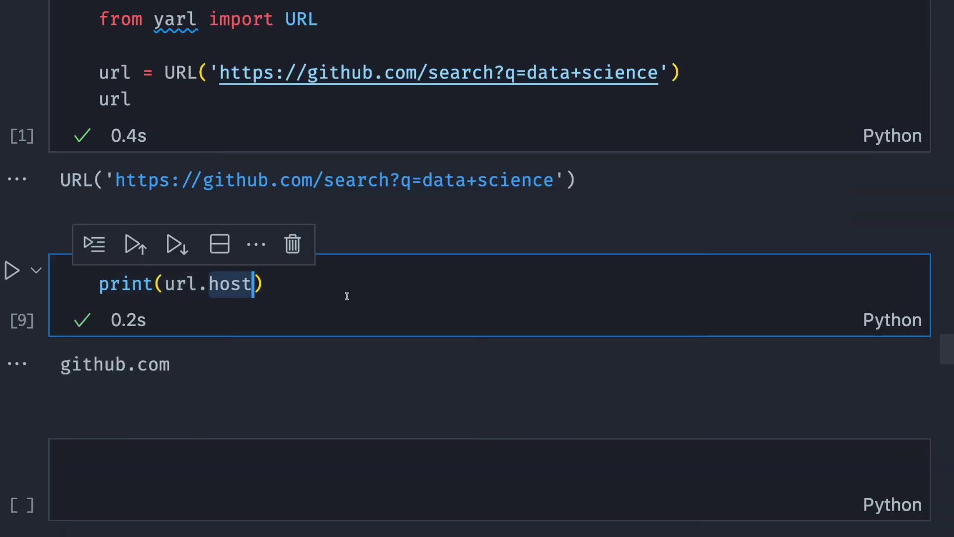
text(path)
key(Escape)
key(shift+Return)
click(423, 271)
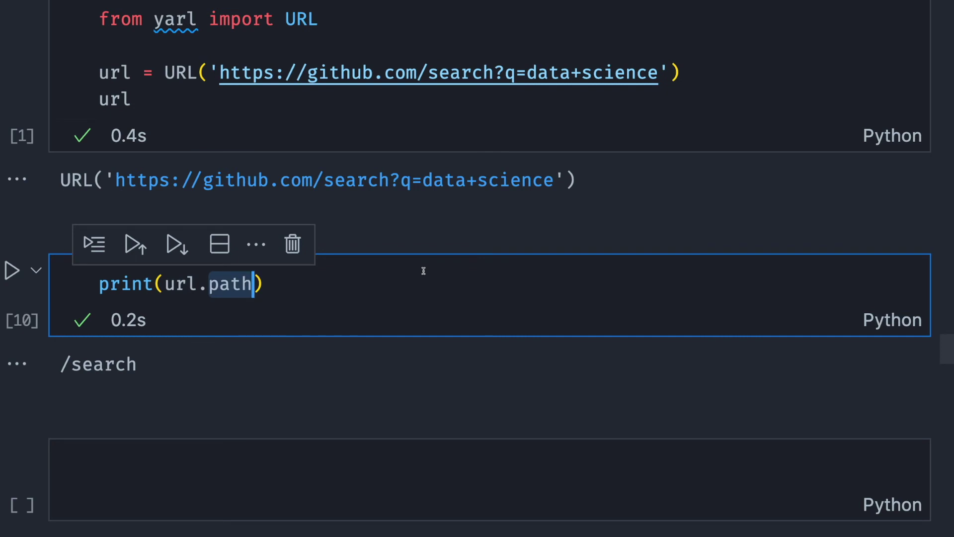
text(qu)
Replace the attribute with url.query_string via autocomplete and rerun, showing q=data science.
key(Down)
key(Return)
key(shift+Return)
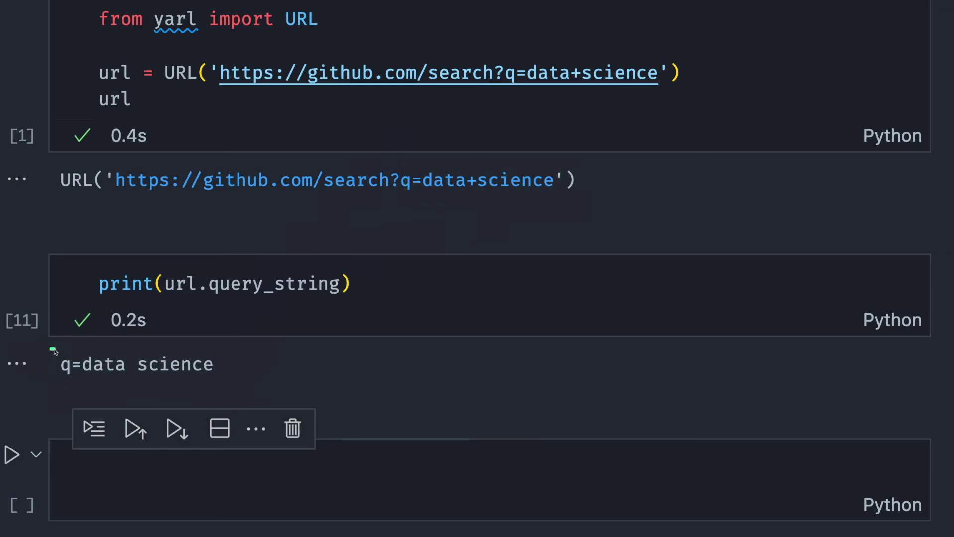
Clear query_string from print(url.) and list the URL object's available attributes via IntelliSense.
drag(50, 346, 230, 385)
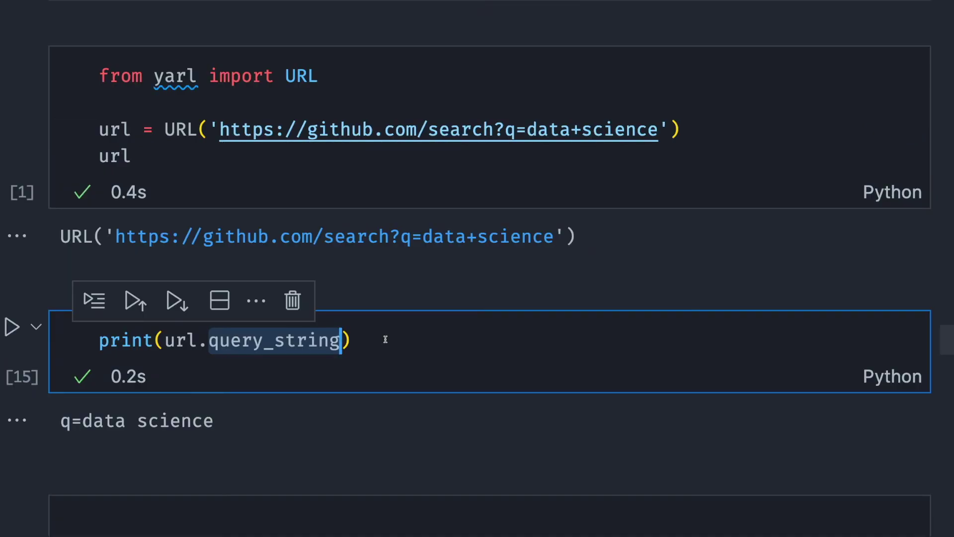
key(BackSpace)
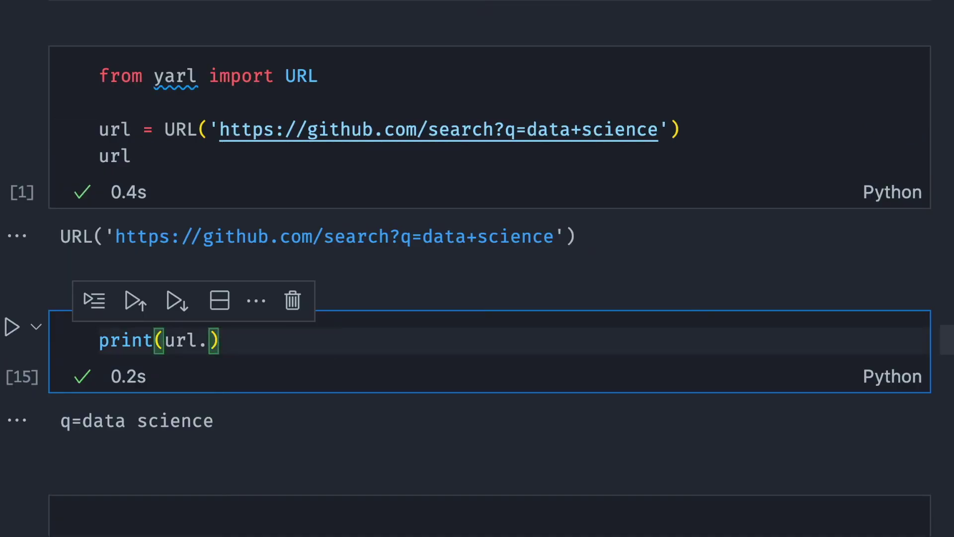
key(ctrl+space)
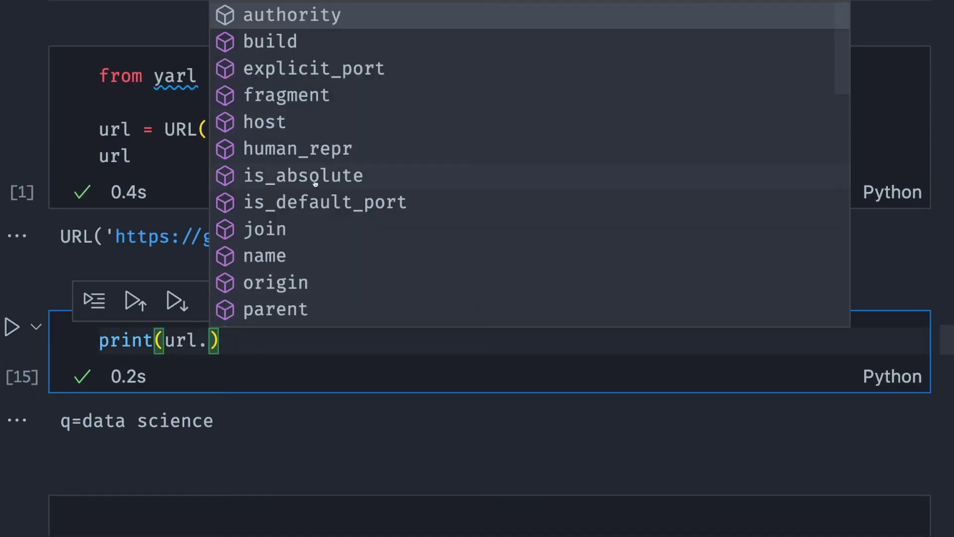
scroll(315, 184, down, 2)
scroll(331, 225, down, 6)
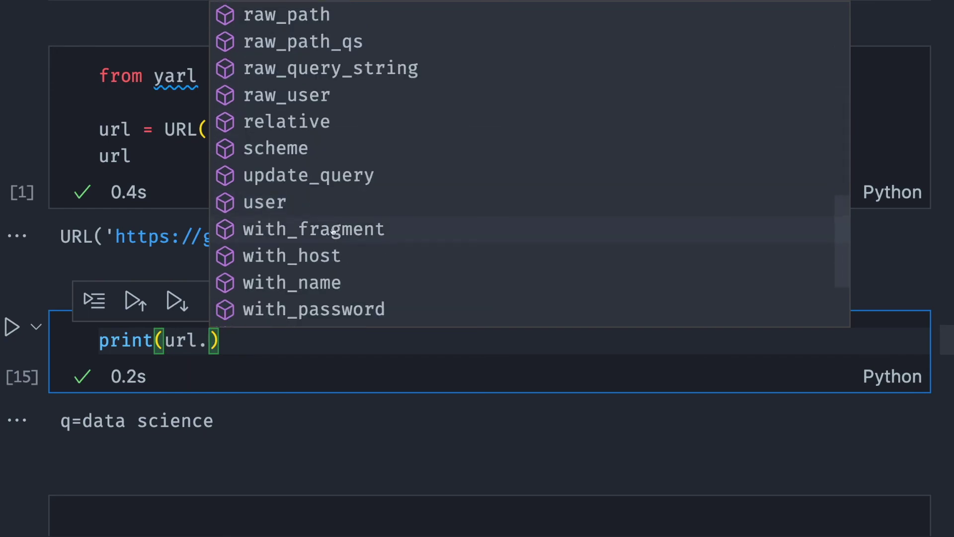